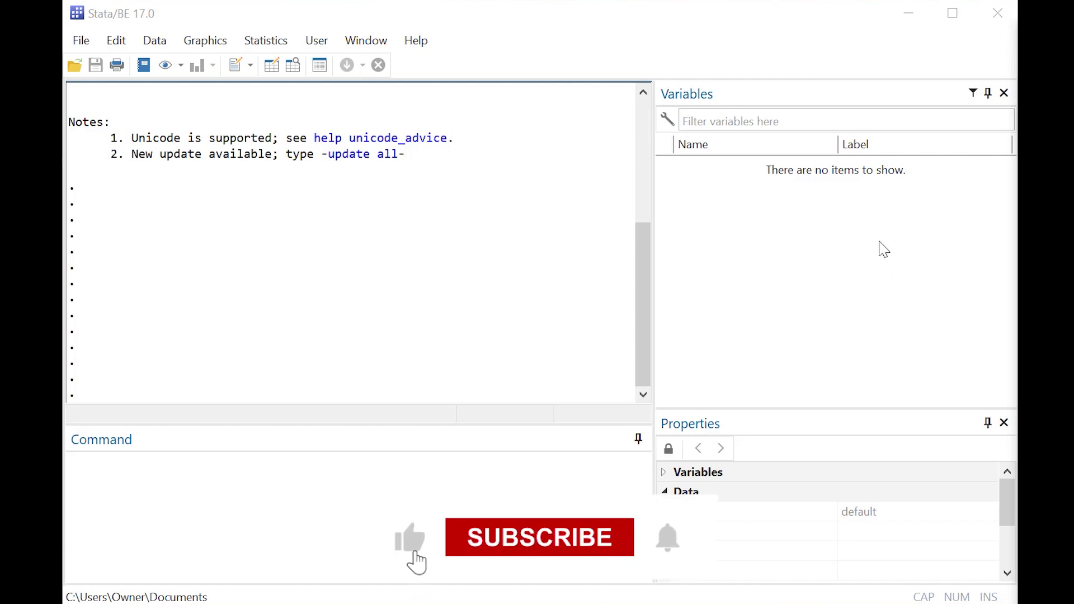
- Load the nlsw88 example dataset with sysuse nlsw88
{"action": "left_click", "coordinate": [463, 484]}
{"action": "type", "text": "sysuse nlsw88"}
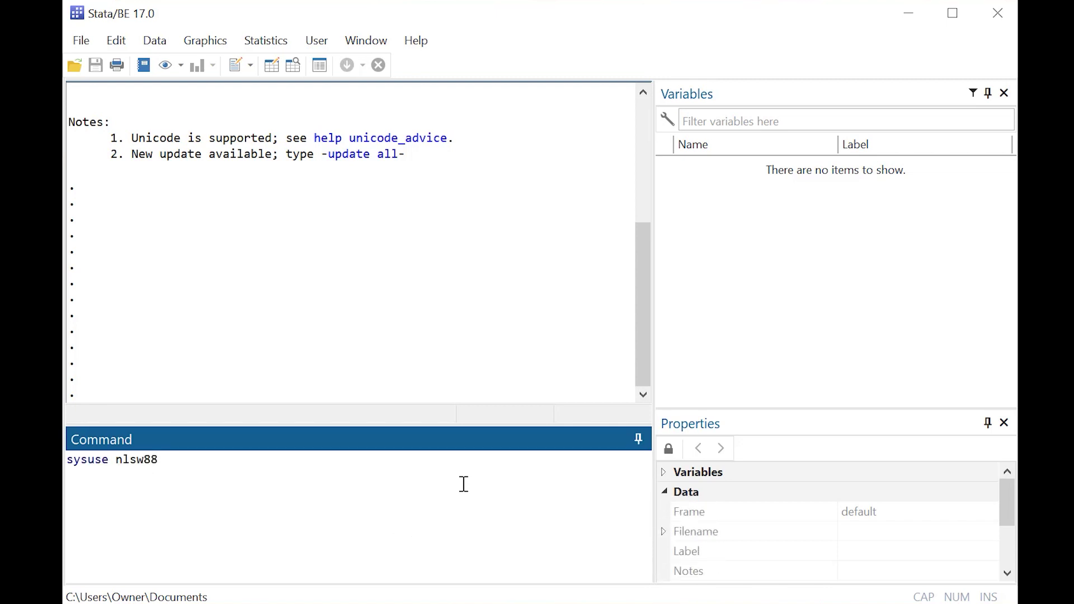
{"action": "key", "text": "Return"}
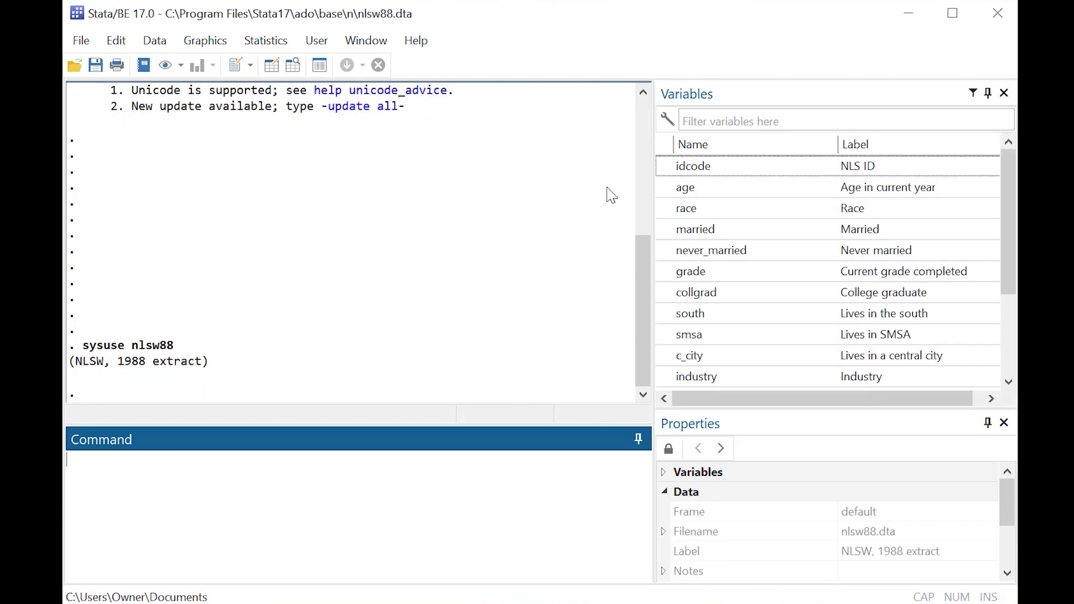
{"action": "scroll", "coordinate": [974, 243], "scroll_direction": "down", "scroll_amount": 1}
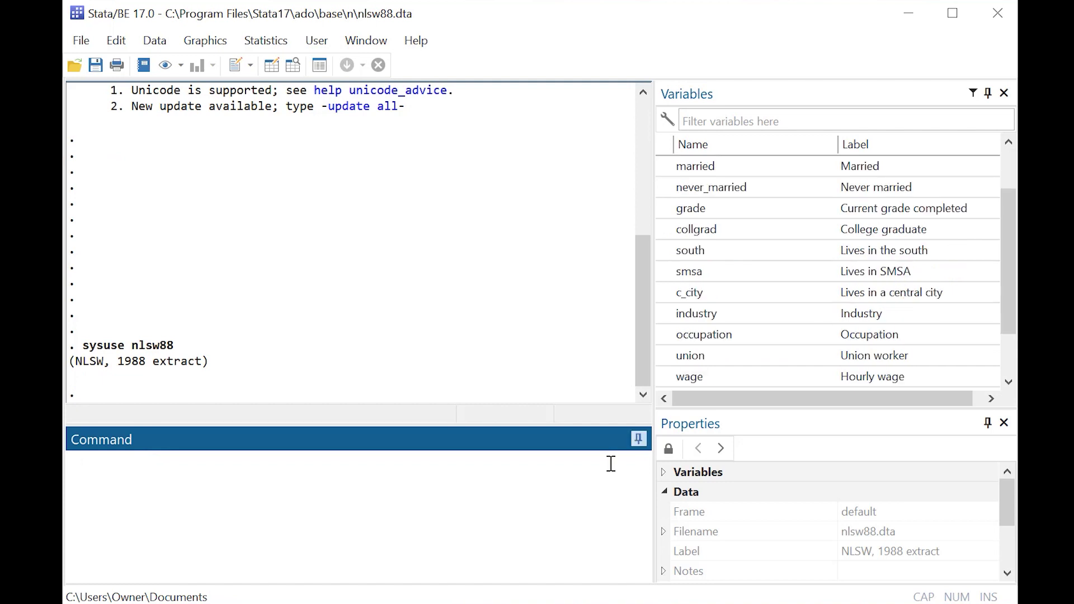
{"action": "scroll", "coordinate": [711, 317], "scroll_direction": "up", "scroll_amount": 1}
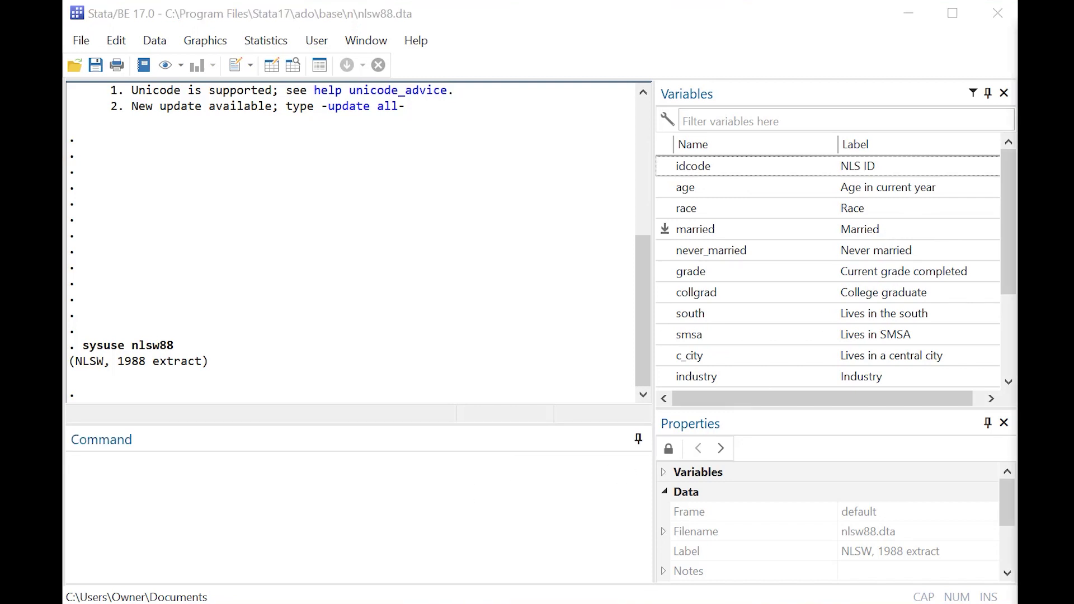
- Highlight the grmeanby command name and its race married collgrad variable list
{"action": "left_click", "coordinate": [408, 504]}
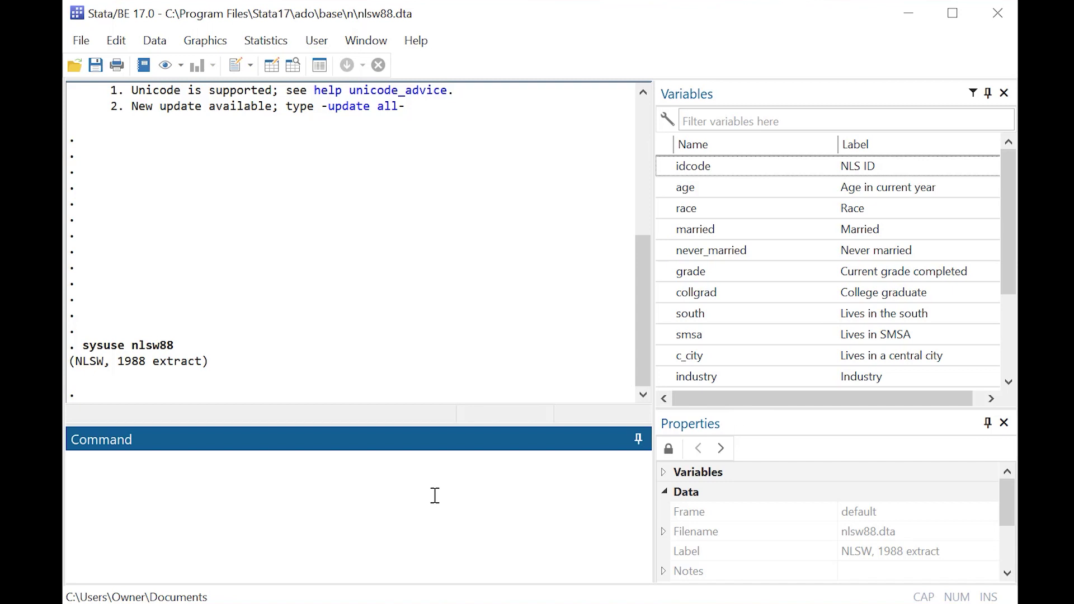
{"action": "type", "text": "grmeanby race married collgrad, summarize(age)"}
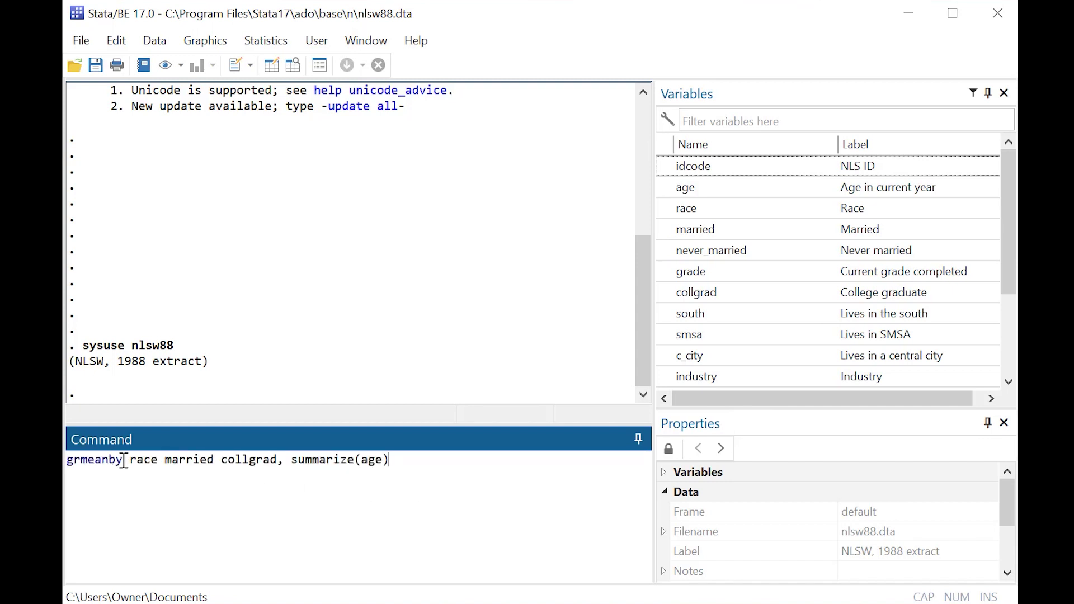
{"action": "left_click_drag", "start_coordinate": [124, 460], "coordinate": [67, 461]}
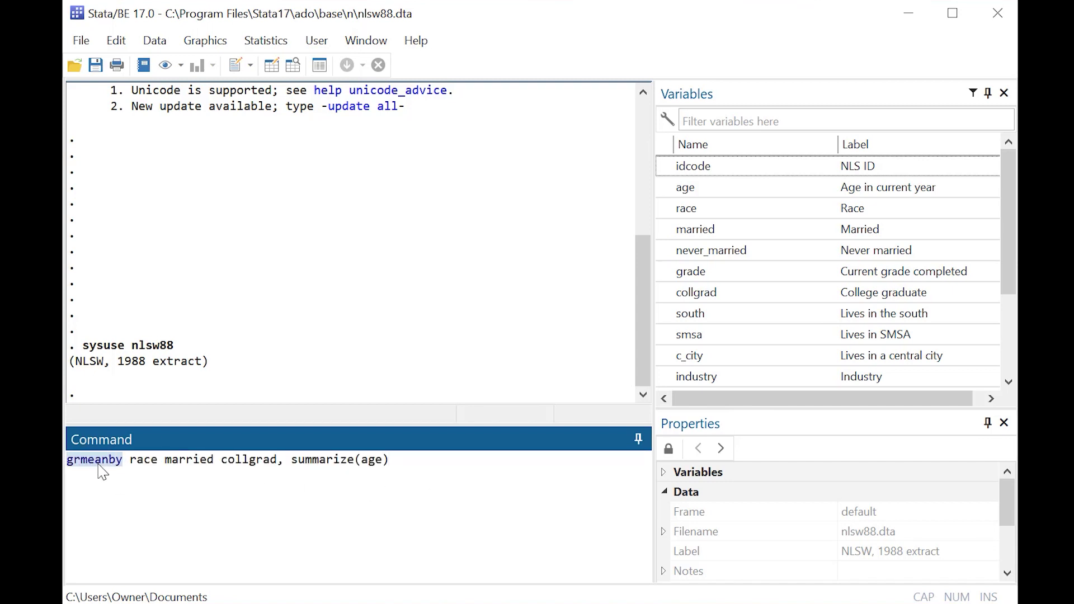
{"action": "key", "text": "Right"}
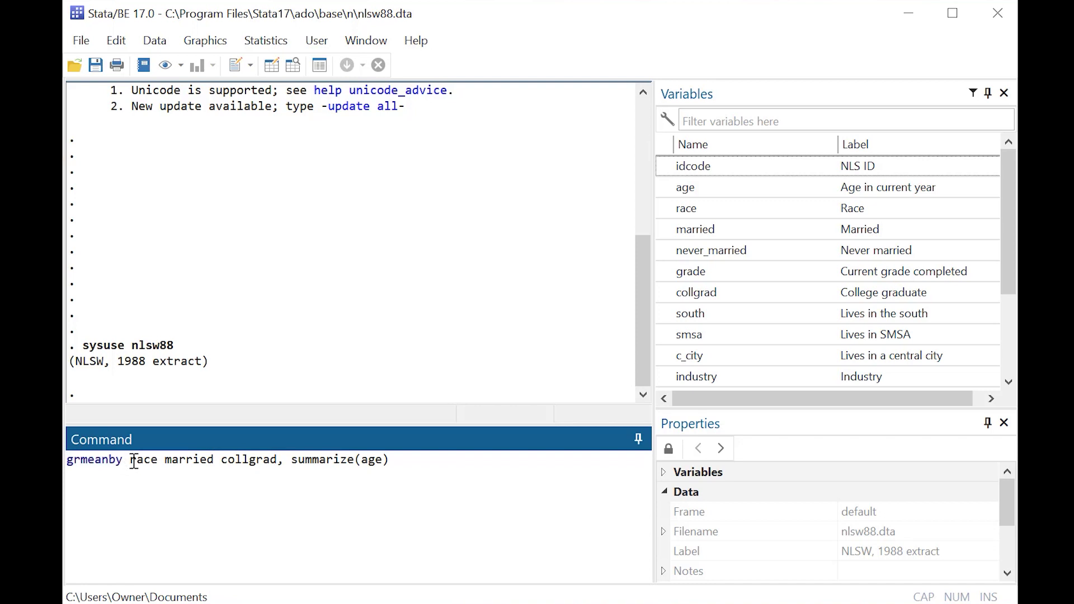
{"action": "left_click_drag", "start_coordinate": [133, 461], "coordinate": [269, 459]}
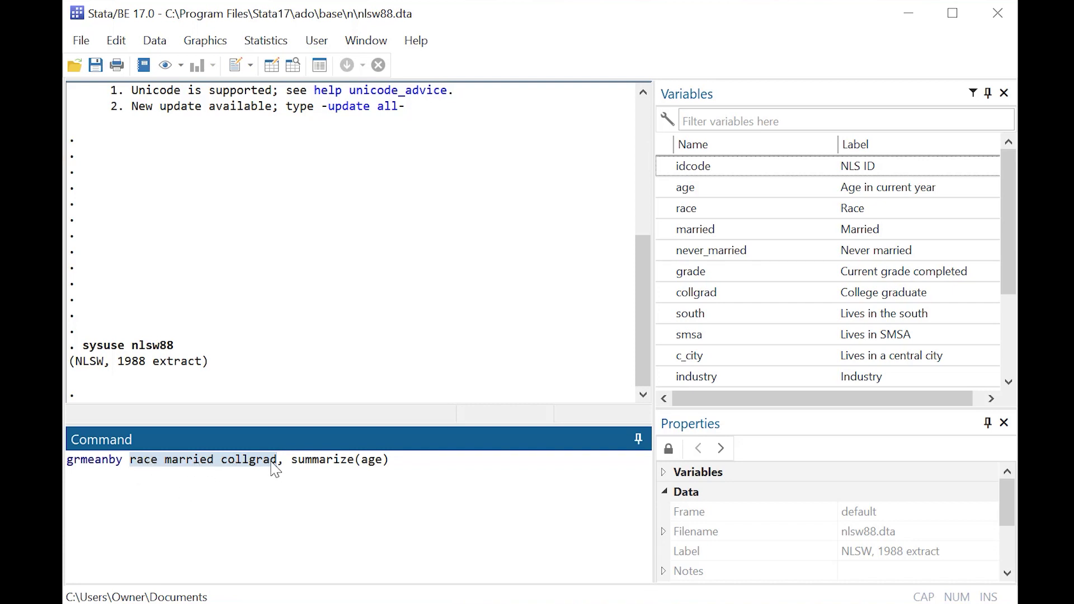
- Highlight the summarize(age) option and the age variable it summarizes
{"action": "left_click_drag", "start_coordinate": [290, 461], "coordinate": [374, 467]}
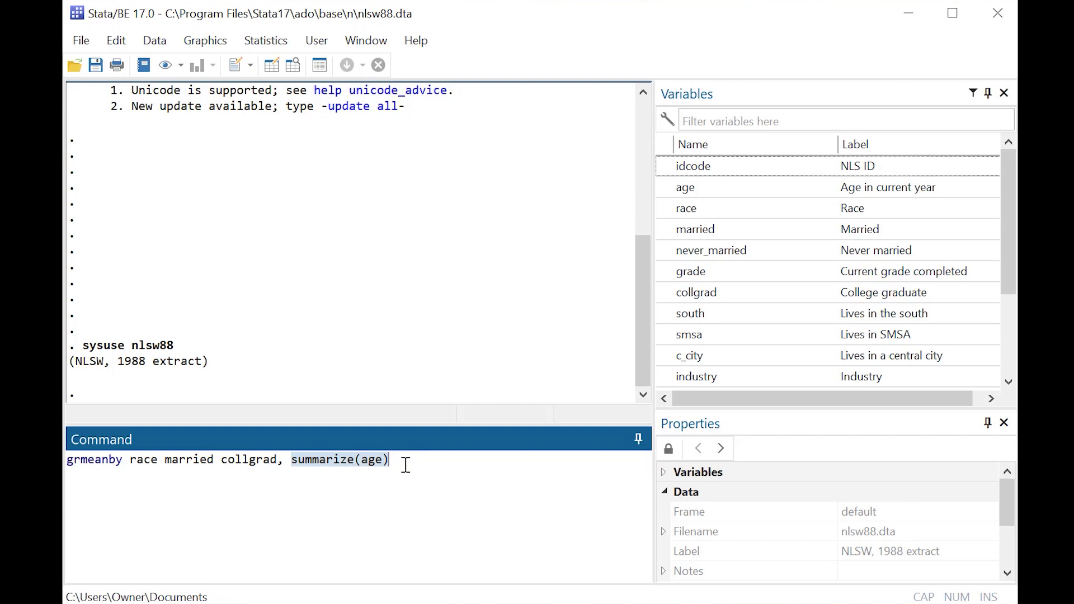
{"action": "left_click", "coordinate": [382, 459]}
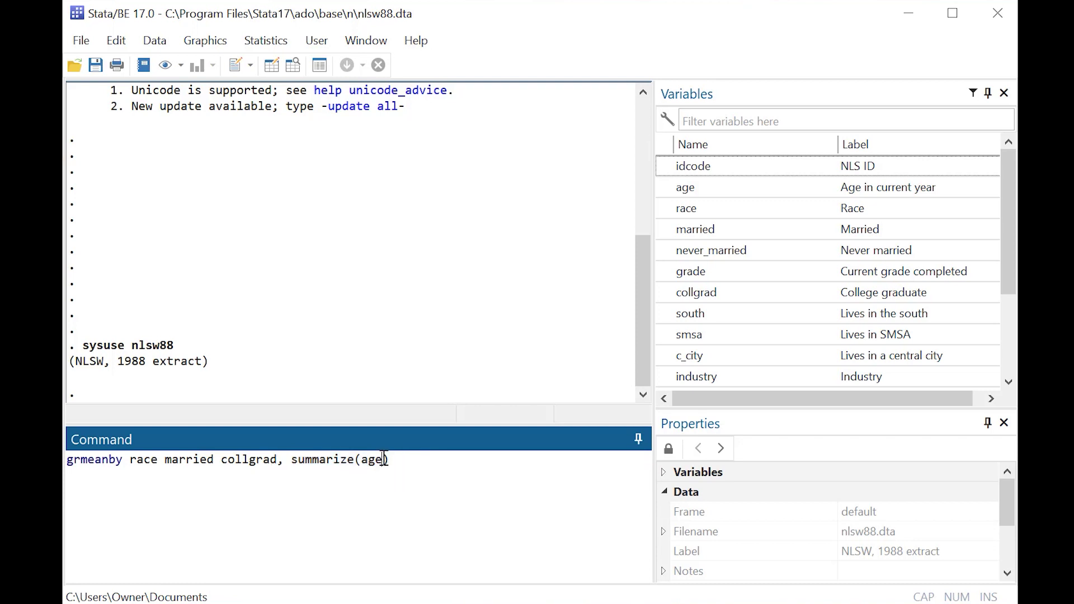
{"action": "left_click_drag", "start_coordinate": [383, 460], "coordinate": [370, 465]}
{"action": "left_click", "coordinate": [405, 462]}
- Run the grmeanby command, shift the mean-age graph window left, and minimize it
{"action": "key", "text": "Return"}
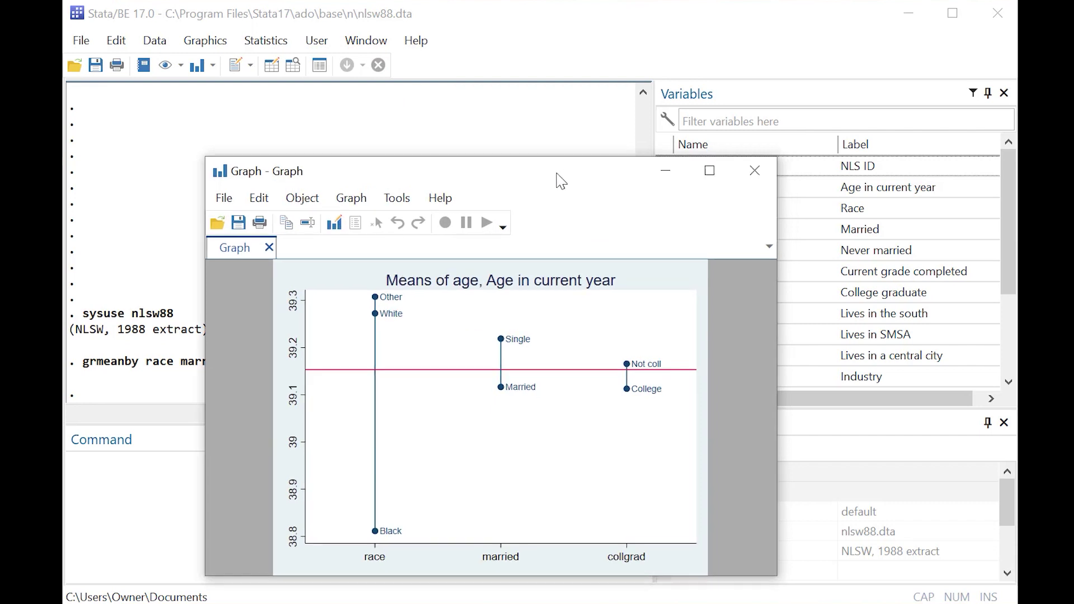
{"action": "left_click_drag", "start_coordinate": [575, 185], "coordinate": [501, 183]}
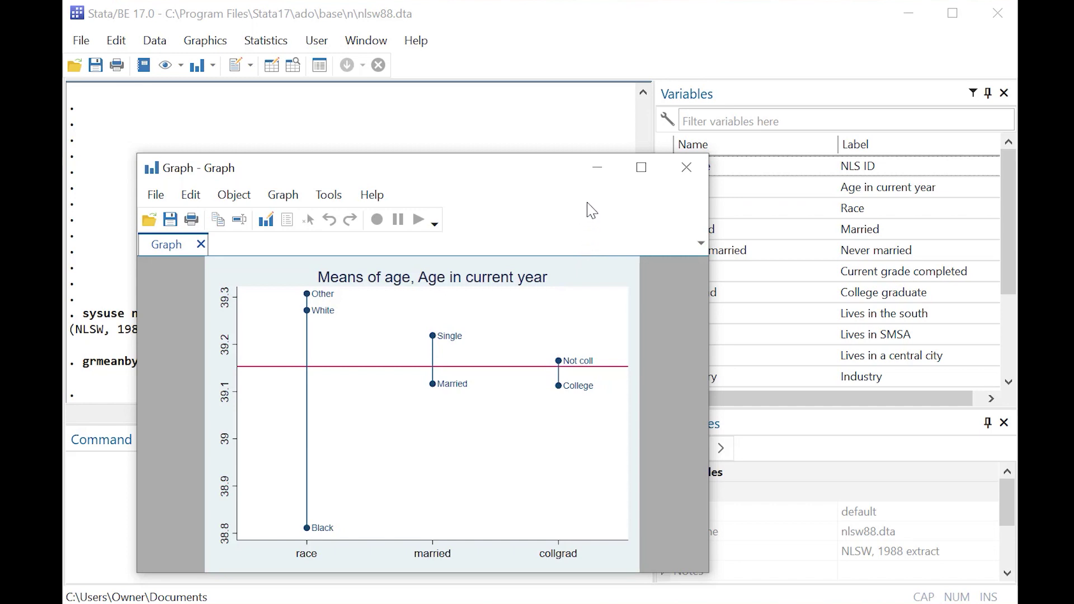
{"action": "left_click", "coordinate": [599, 174]}
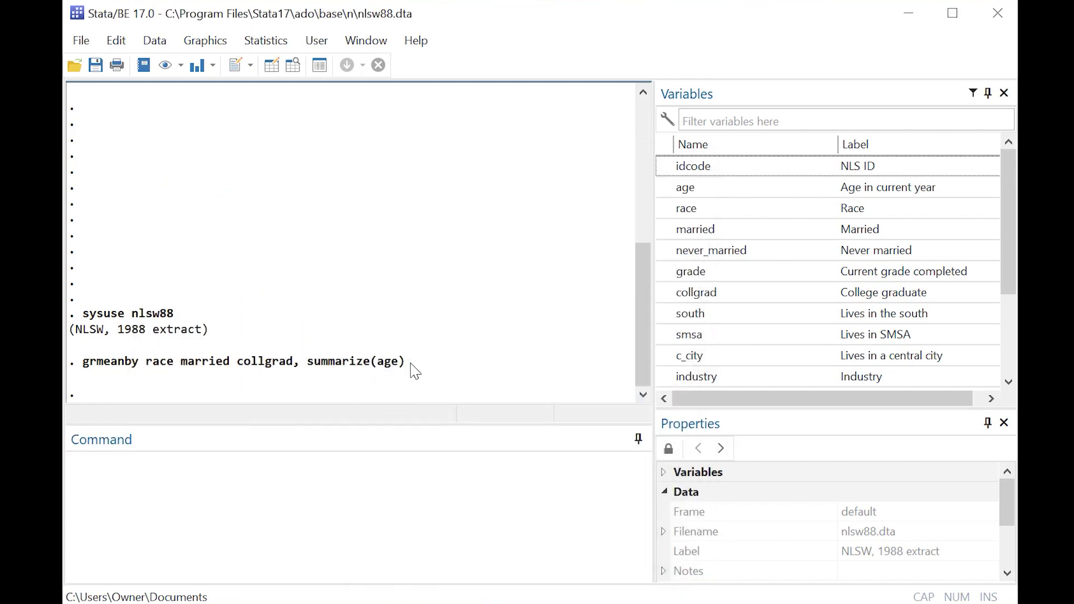
- Reuse the grmeanby command with married and collgrad removed and scheme(s1mono) added
{"action": "left_click_drag", "start_coordinate": [408, 364], "coordinate": [88, 366]}
{"action": "key", "text": "ctrl+c"}
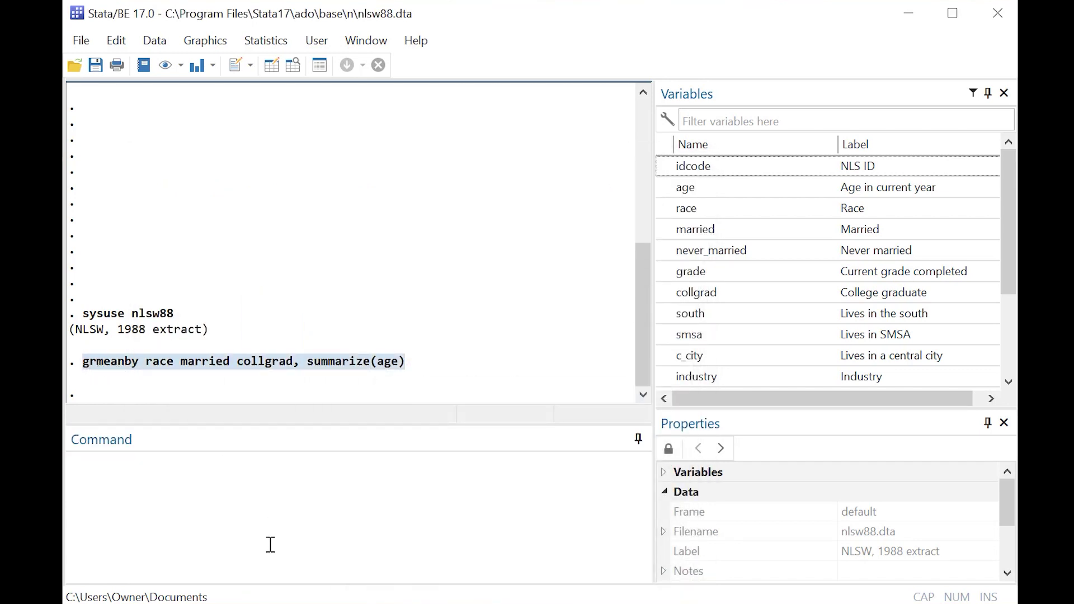
{"action": "left_click", "coordinate": [287, 506]}
{"action": "key", "text": "ctrl+v"}
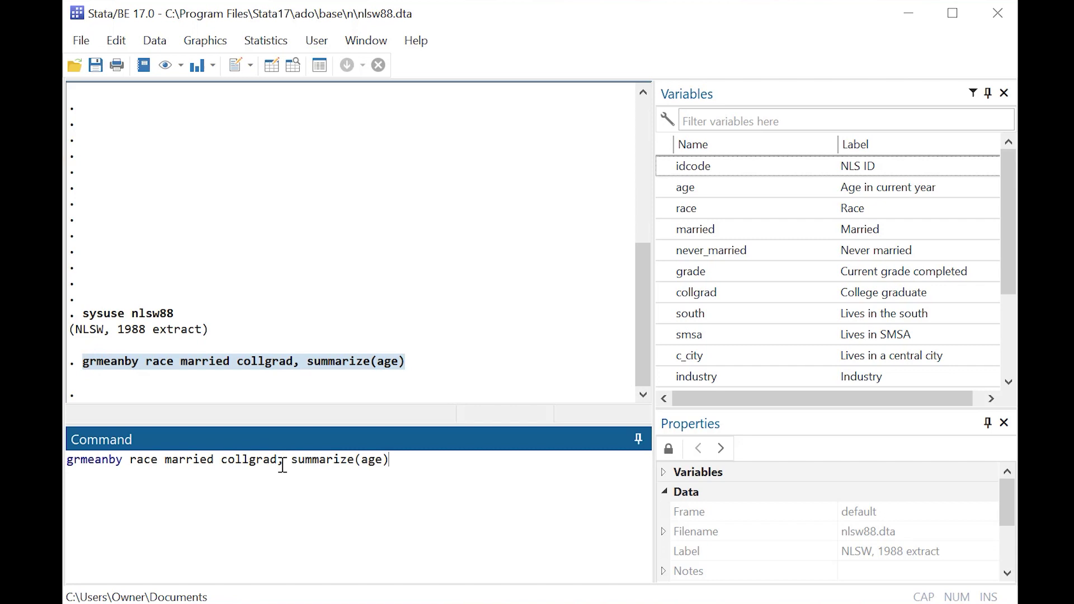
{"action": "key", "text": "BackSpace"}
{"action": "key", "text": "BackSpace"}
{"action": "key", "text": "BackSpace"}
{"action": "key", "text": "BackSpace"}
{"action": "key", "text": "BackSpace"}
{"action": "key", "text": "BackSpace"}
{"action": "key", "text": "BackSpace"}
{"action": "key", "text": "BackSpace"}
{"action": "key", "text": "BackSpace"}
{"action": "type", "text": "scheme(s1mono"}
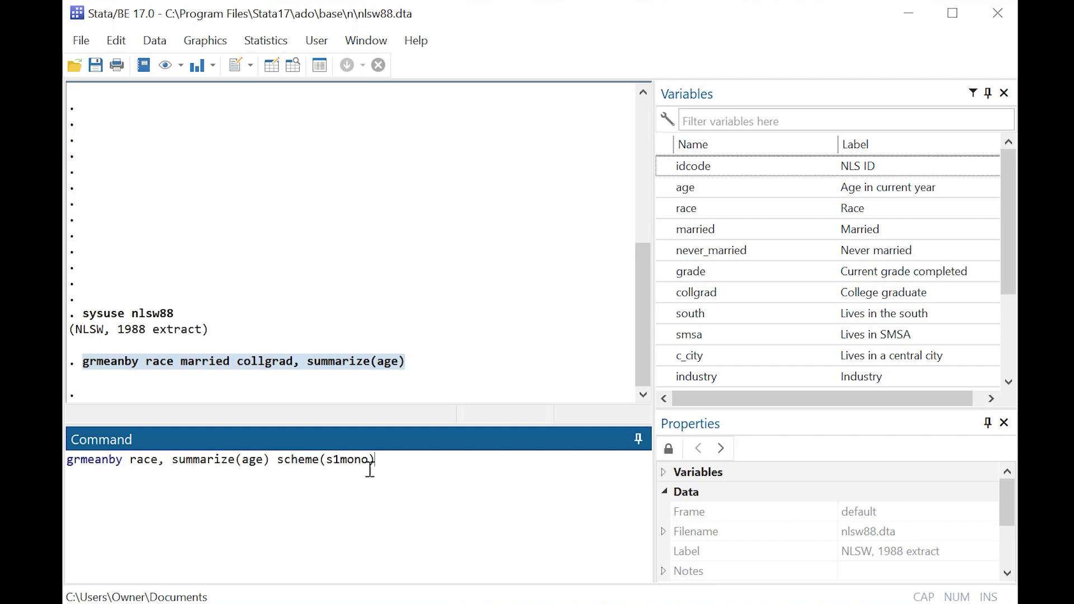
{"action": "left_click_drag", "start_coordinate": [374, 460], "coordinate": [279, 460]}
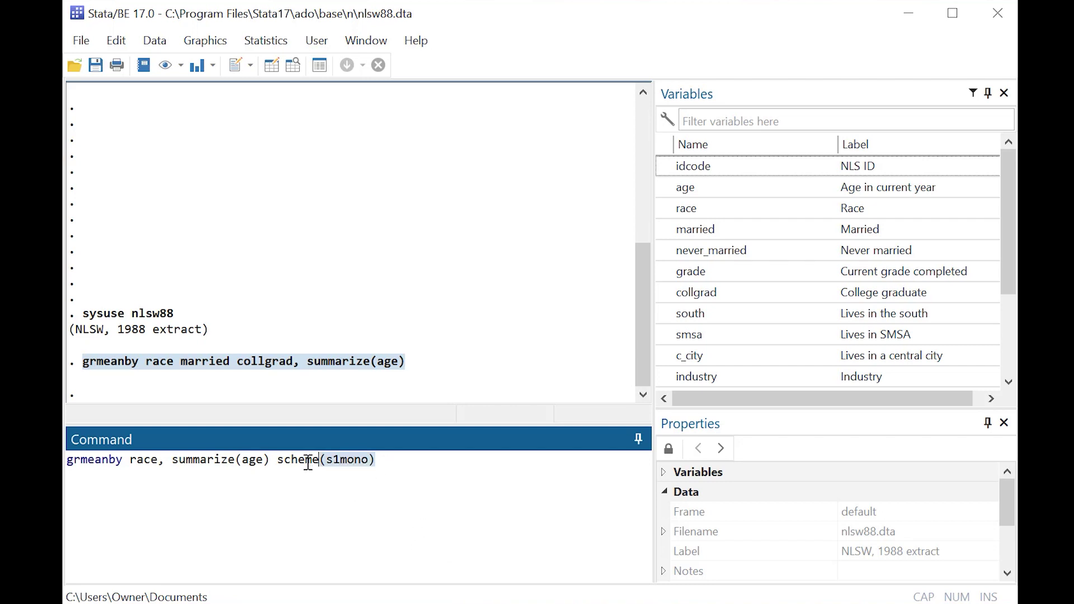
{"action": "left_click", "coordinate": [381, 459]}
- Run the race-only command and open its graph in the Graph Editor, moved higher
{"action": "key", "text": "Return"}
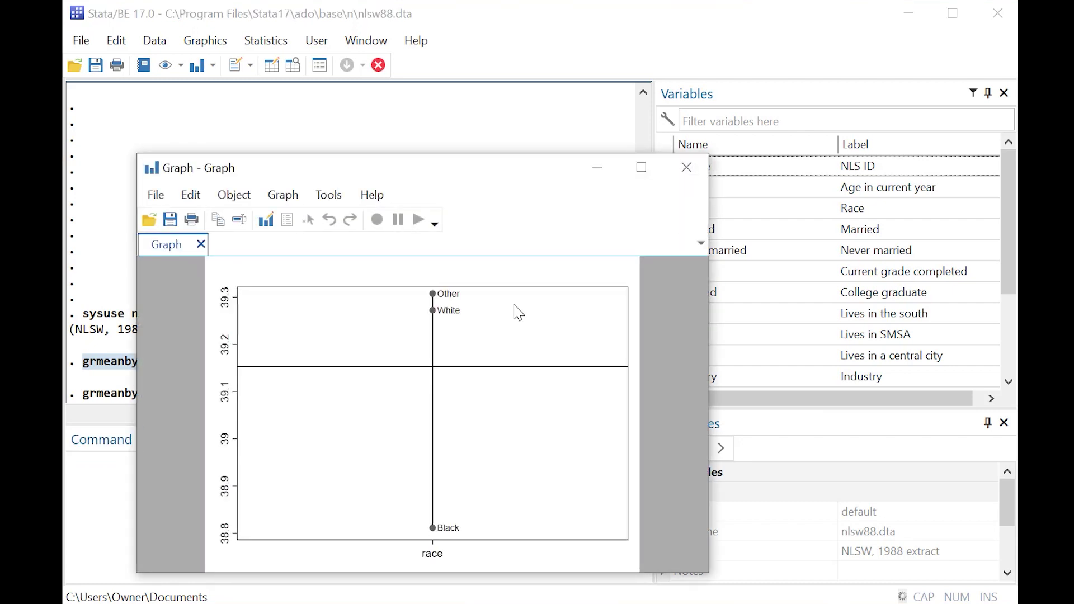
{"action": "left_click_drag", "start_coordinate": [482, 182], "coordinate": [470, 178]}
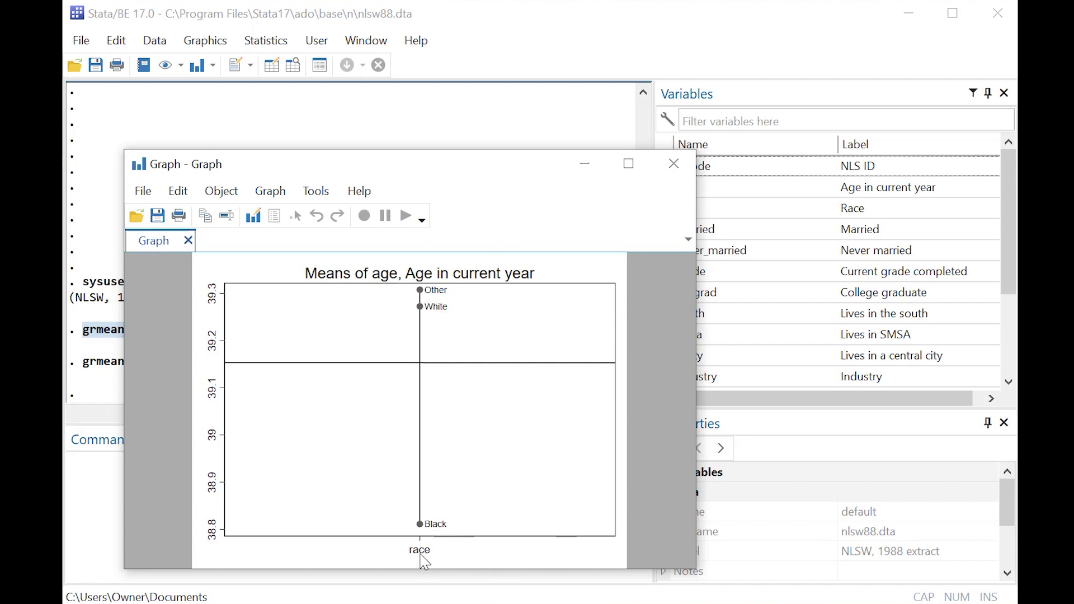
{"action": "left_click", "coordinate": [148, 202]}
{"action": "left_click", "coordinate": [201, 305]}
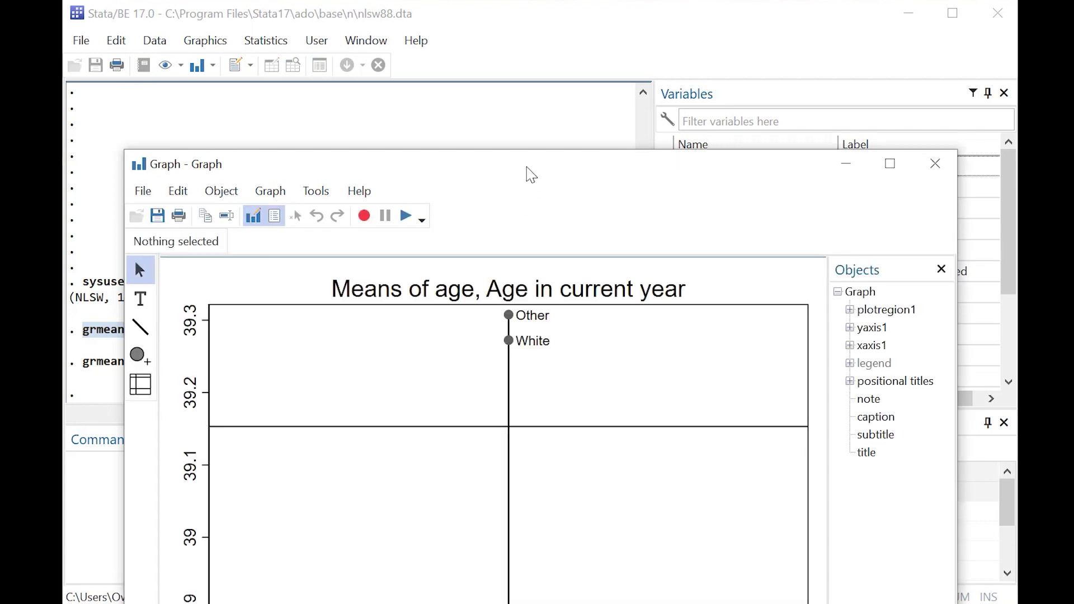
{"action": "left_click_drag", "start_coordinate": [530, 173], "coordinate": [524, 37]}
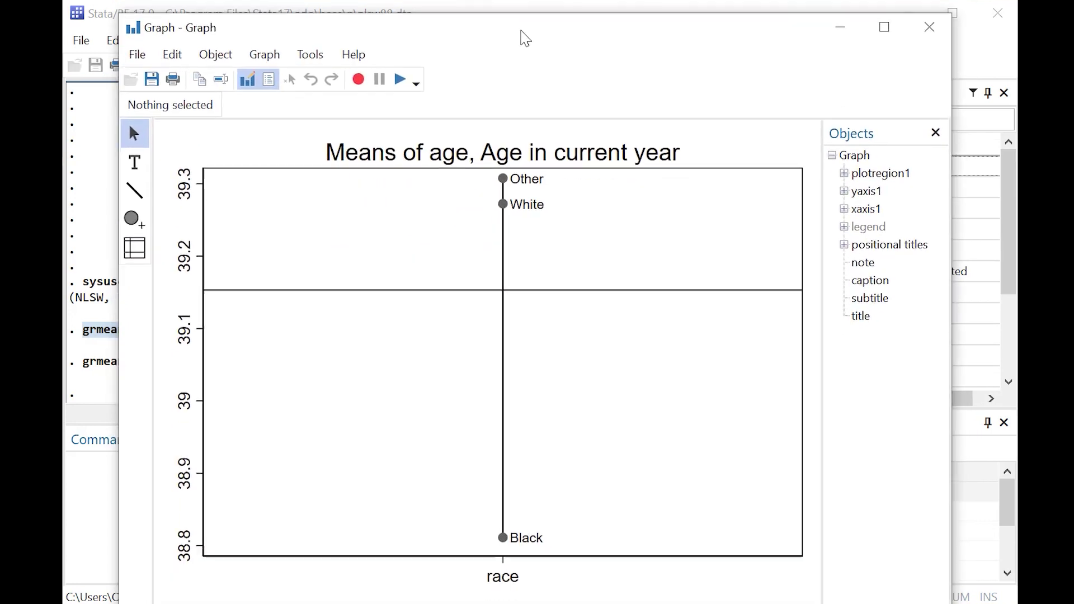
- Relabel x-axis tick 1 from 'race' to 'Race' in the axis properties
{"action": "left_click", "coordinate": [509, 578]}
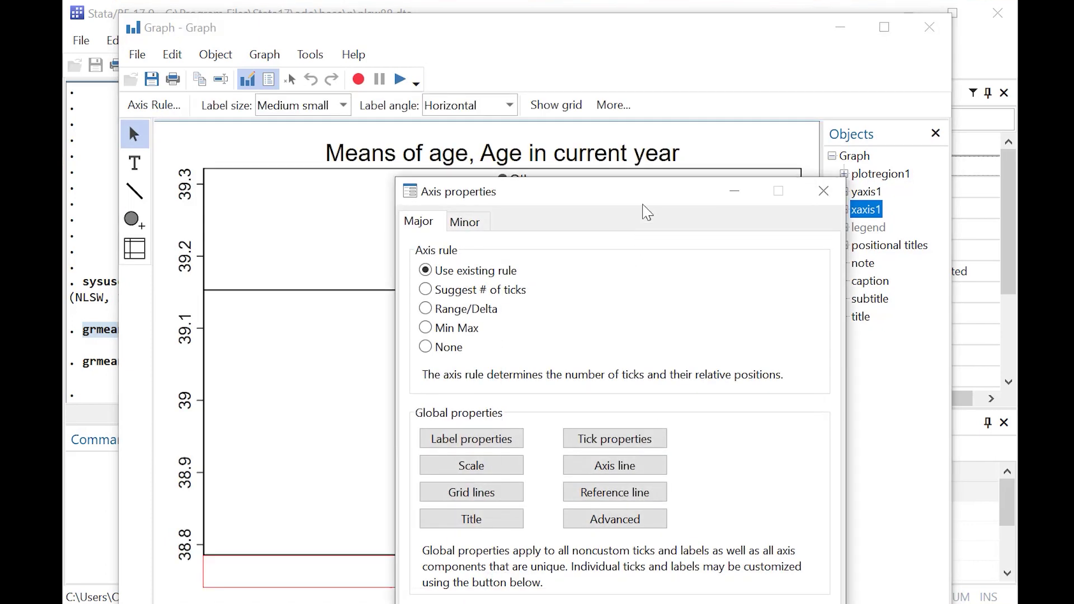
{"action": "left_click_drag", "start_coordinate": [644, 192], "coordinate": [570, 95]}
{"action": "left_click", "coordinate": [518, 524]}
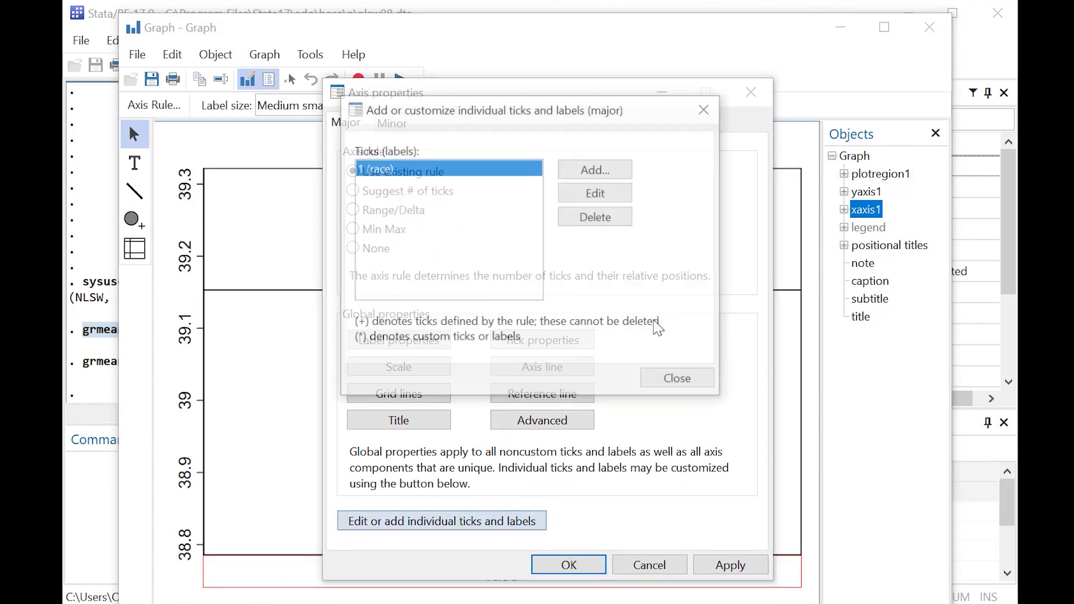
{"action": "left_click", "coordinate": [618, 202]}
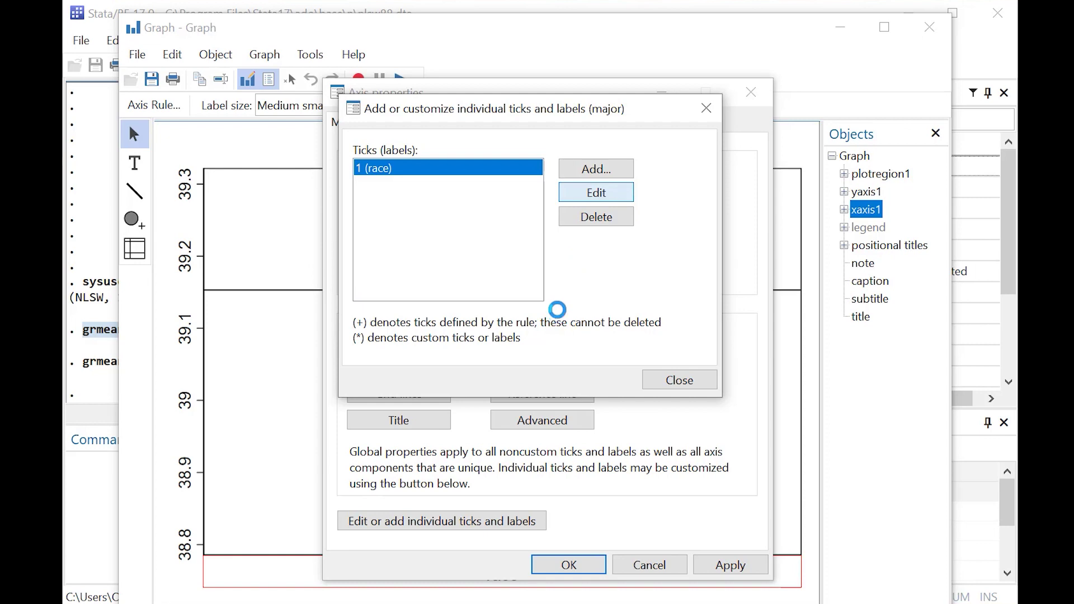
{"action": "type", "text": "Race"}
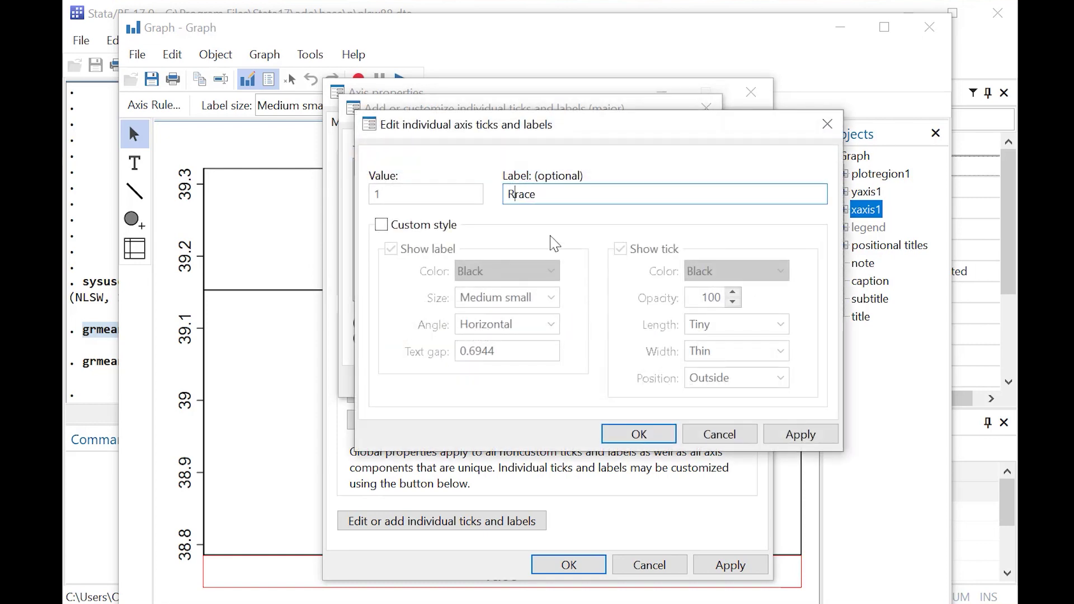
{"action": "left_click", "coordinate": [639, 434]}
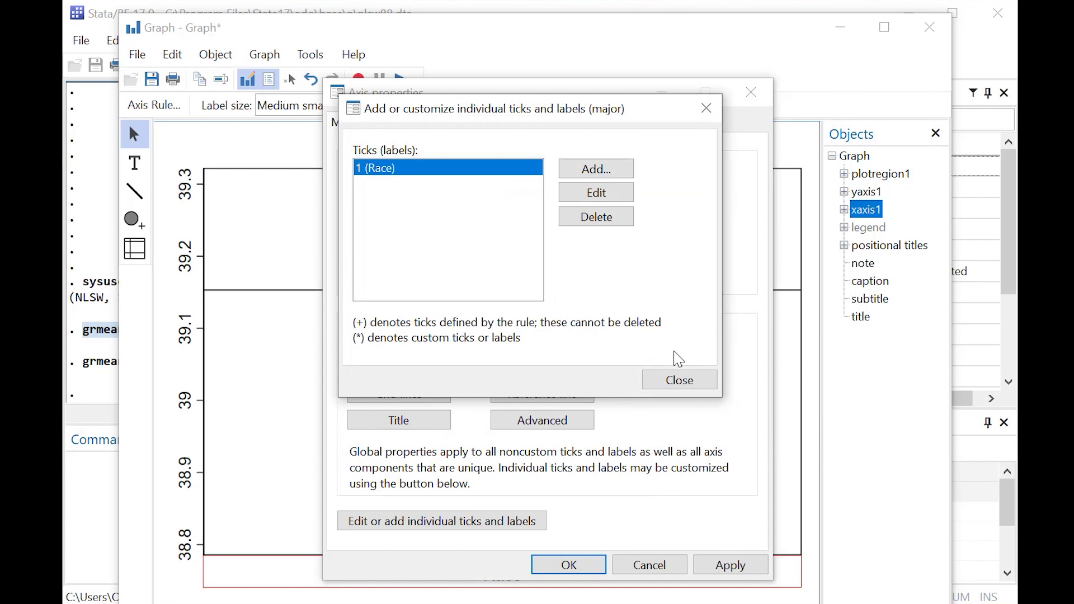
{"action": "left_click", "coordinate": [679, 379]}
{"action": "left_click", "coordinate": [551, 566]}
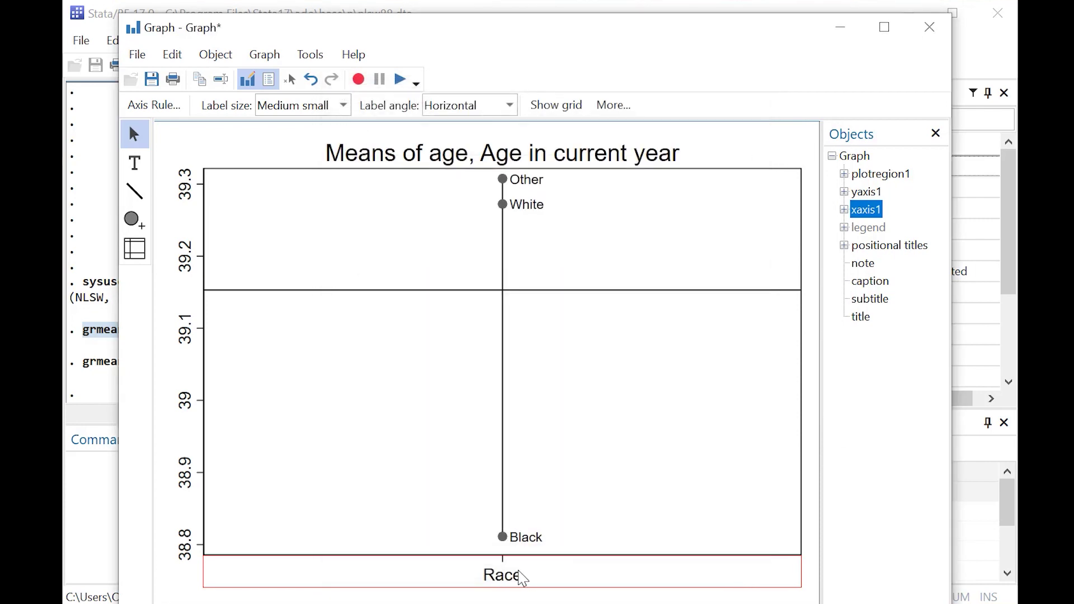
- Minimize the Graph Editor window to return to the main Stata window
{"action": "left_click", "coordinate": [844, 34]}
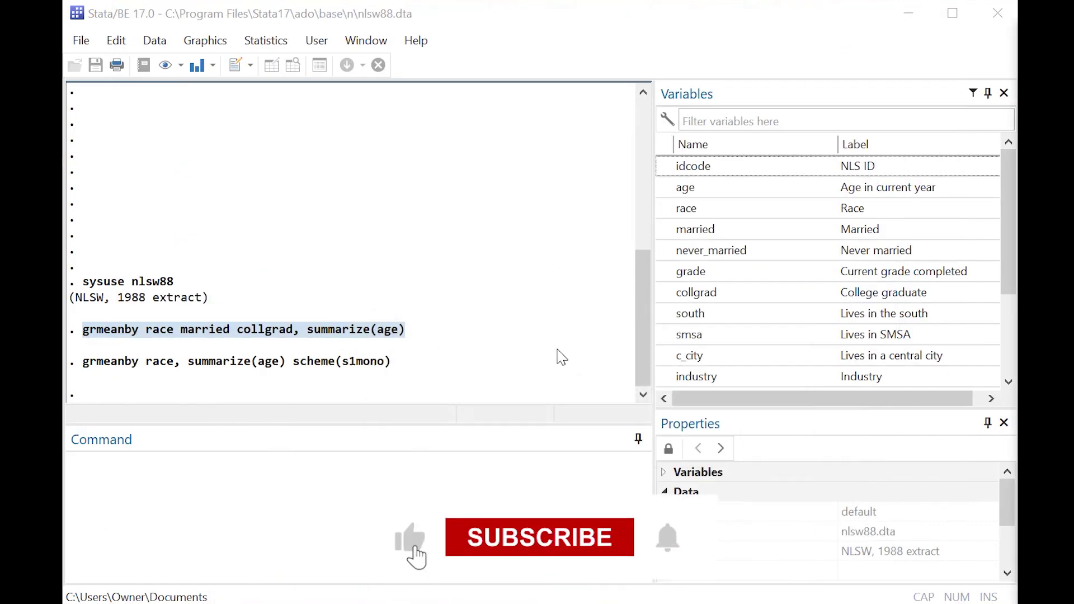